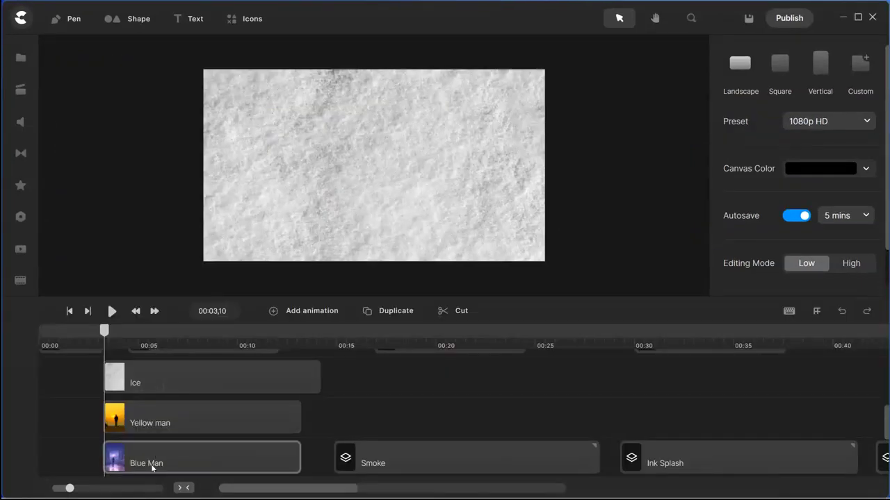
Select the Yellow man clip below Ice with the playhead at 00:04,09
left_click(144, 429)
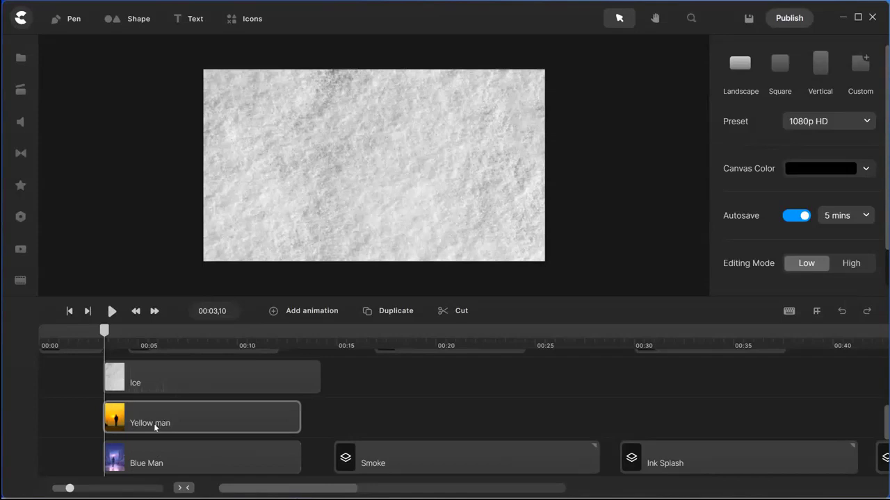
left_click(123, 384)
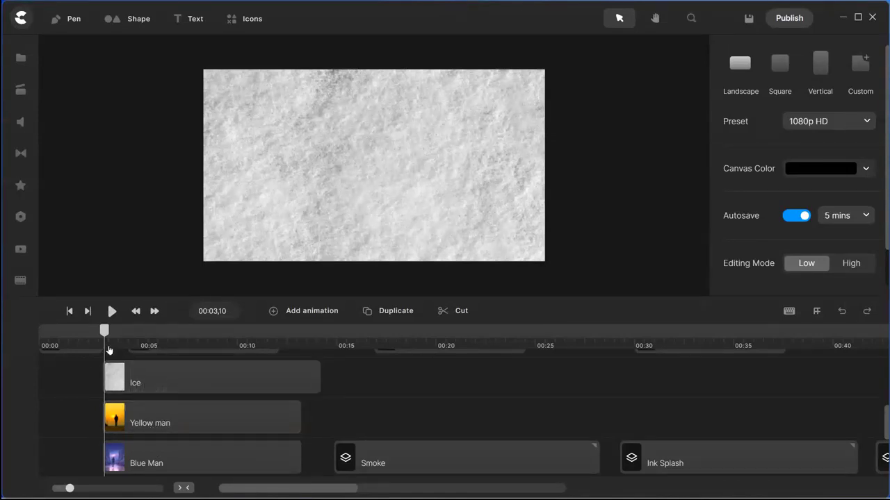
left_click(137, 426)
left_click(139, 451)
left_click(140, 422)
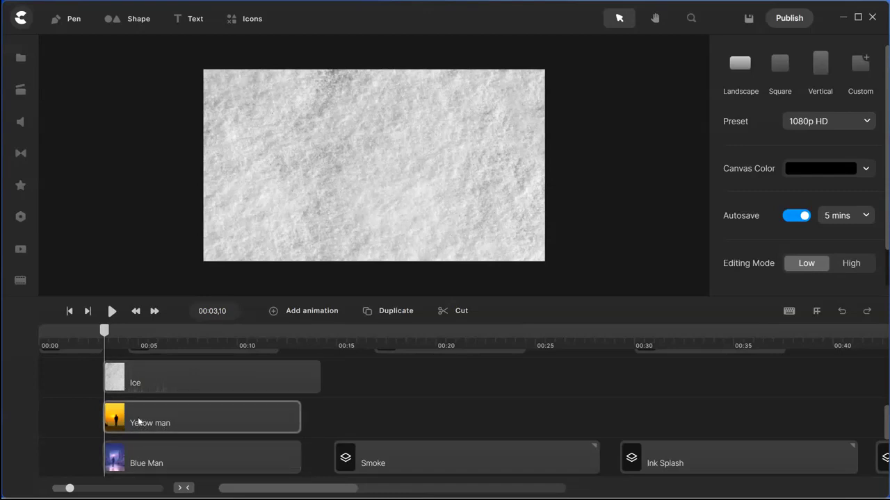
left_click(135, 464)
left_click(150, 426)
left_click(90, 410)
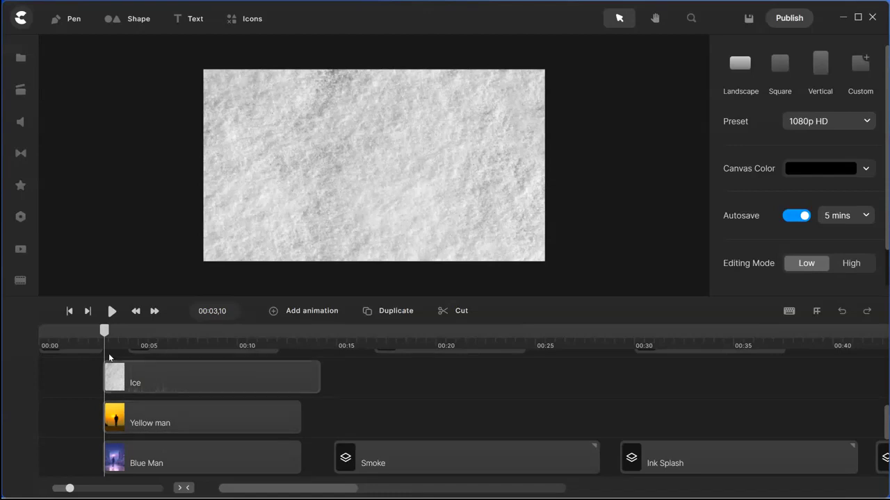
left_click(124, 334)
left_click(173, 421)
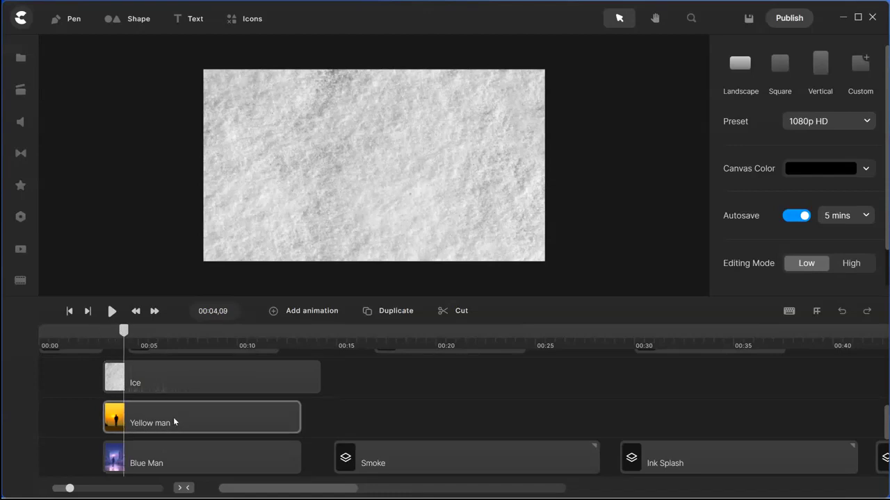
Set the Yellow man clip's Track Matte mask to the Ice clip
left_click(172, 421)
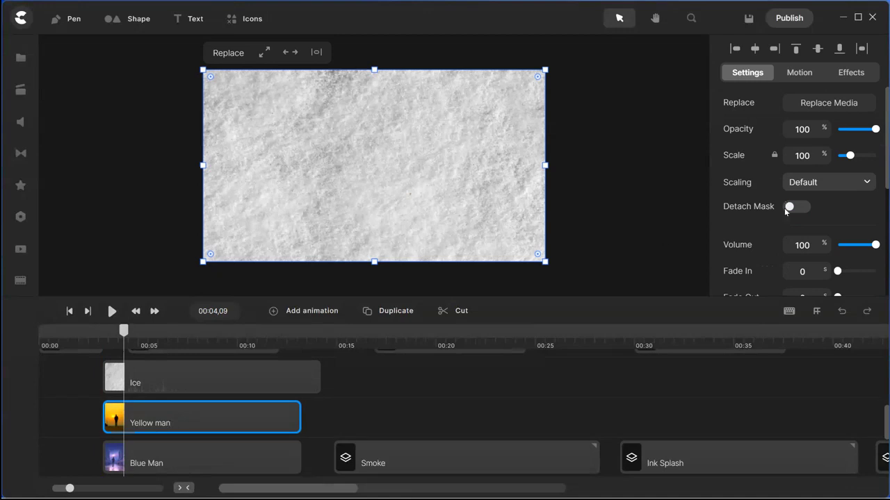
scroll(787, 263, "down", 5)
left_click(741, 263)
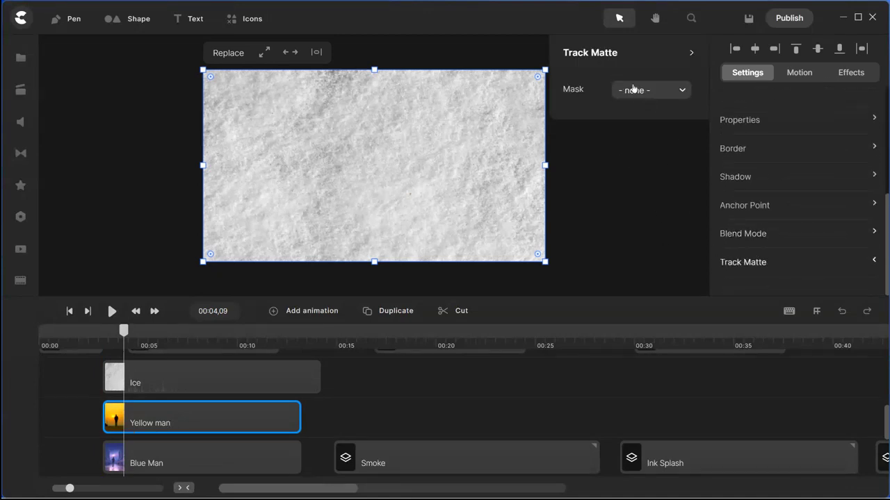
left_click(682, 90)
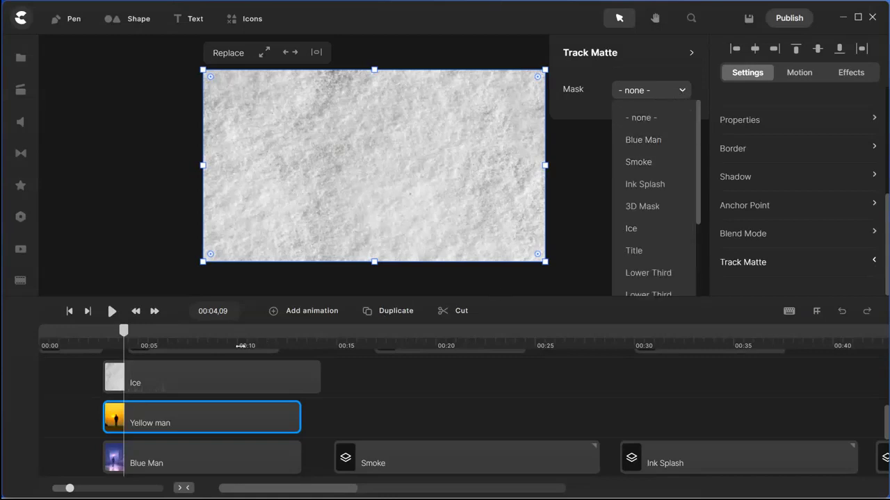
left_click(654, 230)
left_click(579, 222)
Scrub back to about 00:03,11 to preview Blue Man showing through the ice
left_click_drag(126, 330, 161, 339)
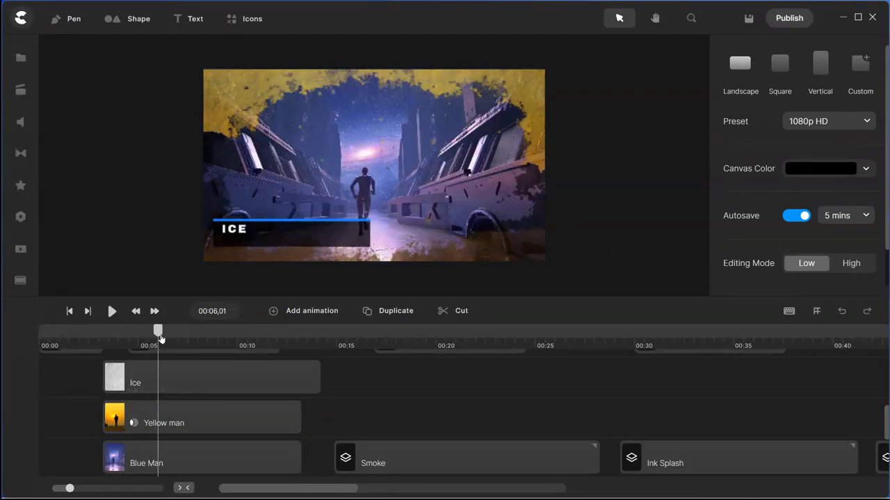
left_click(159, 419)
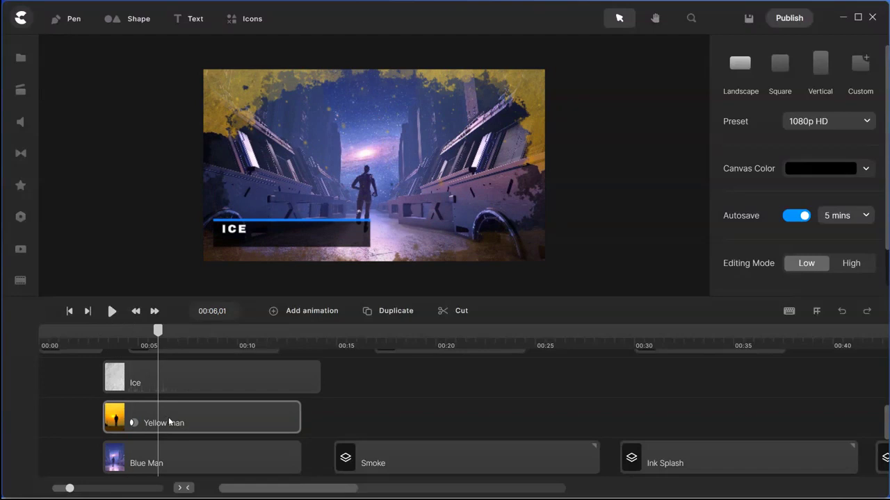
left_click(130, 381)
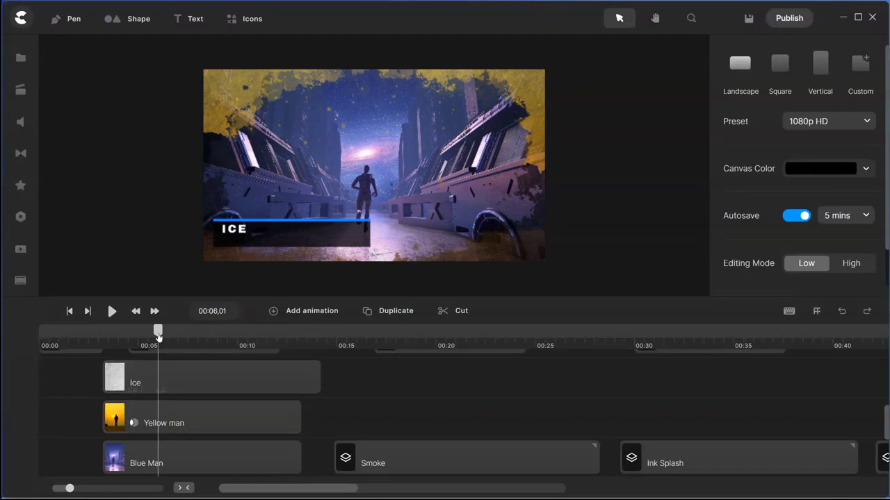
left_click_drag(156, 334, 235, 353)
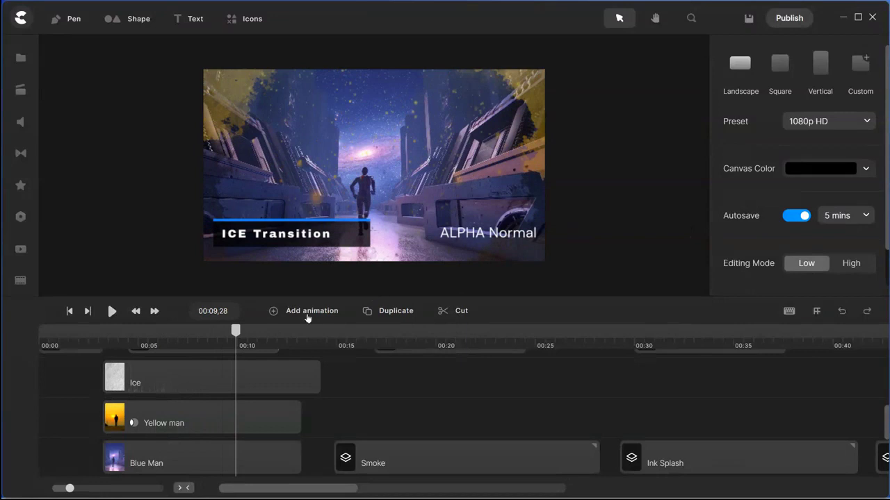
Set the Yellow man clip's Track Matte mask to '- none -'
left_click(202, 415)
scroll(745, 264, "down", 5)
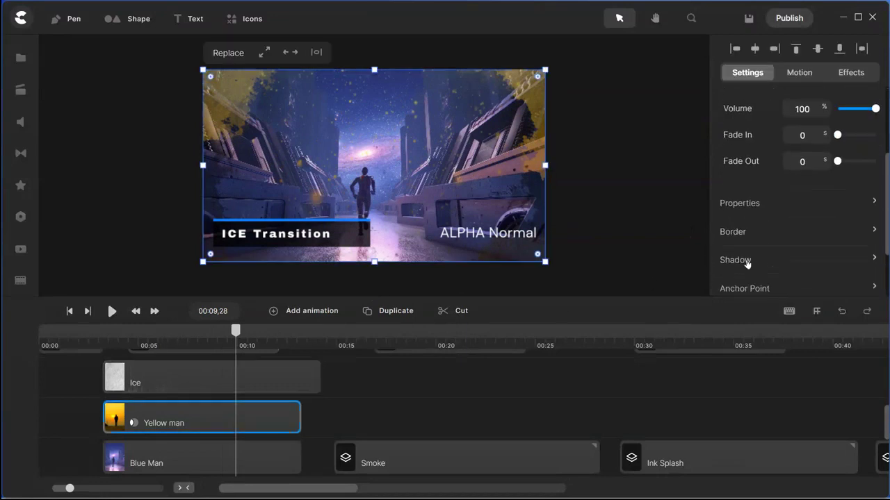
left_click(745, 263)
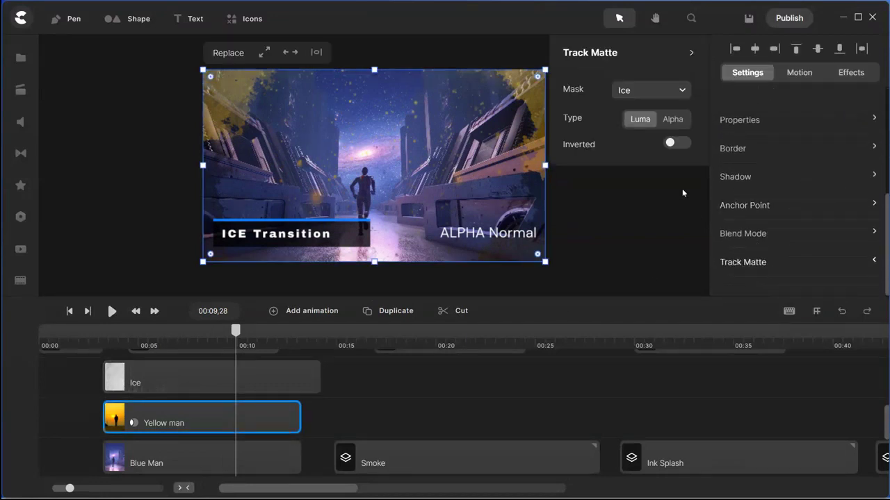
left_click(682, 90)
left_click(640, 118)
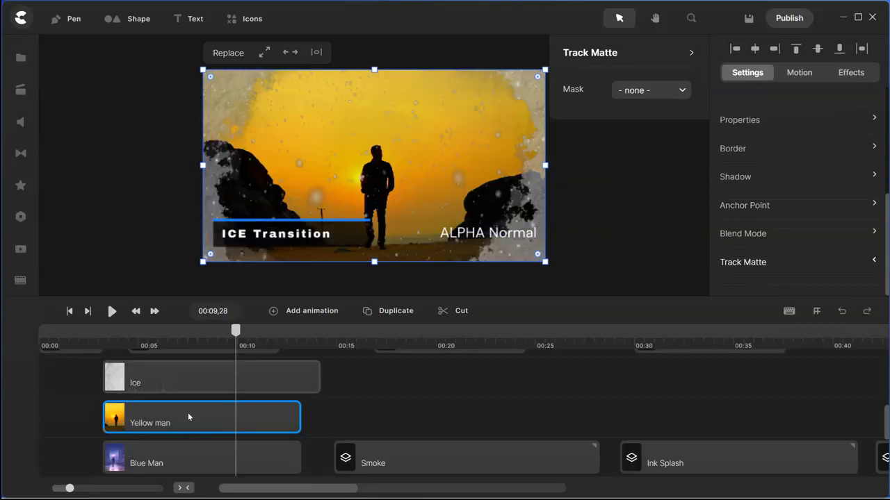
Play the unmasked preview from about 3 seconds, stopping near 00:05,29
left_click(102, 339)
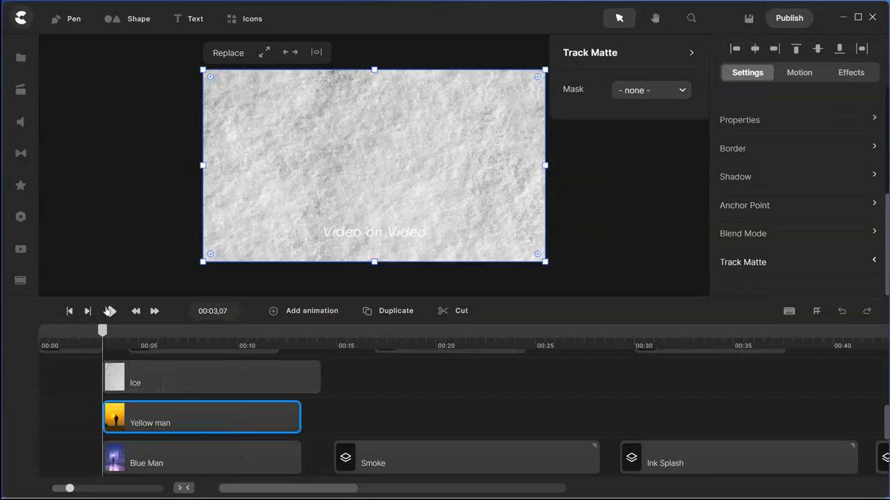
left_click(112, 312)
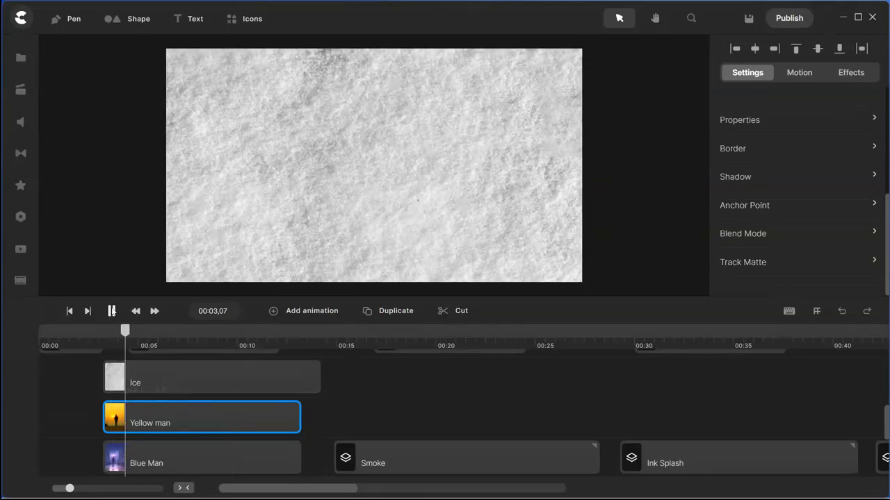
left_click(111, 312)
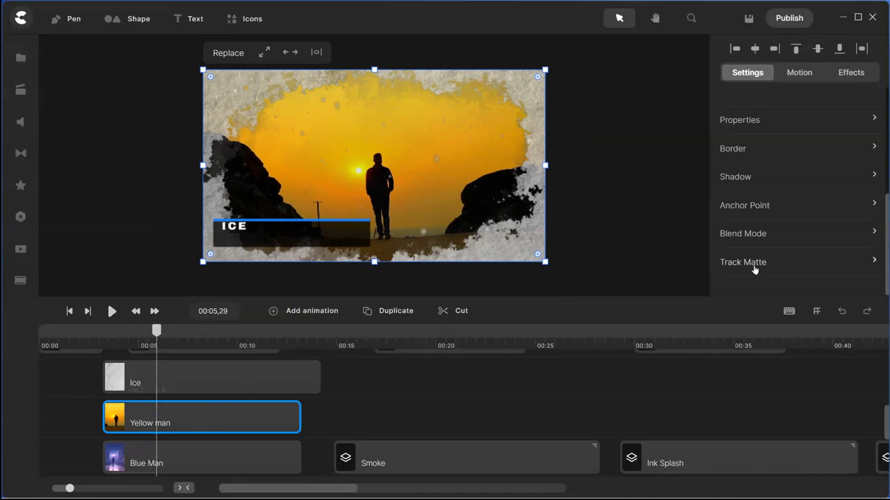
Reapply Ice as the Yellow man clip's Track Matte mask
left_click(730, 258)
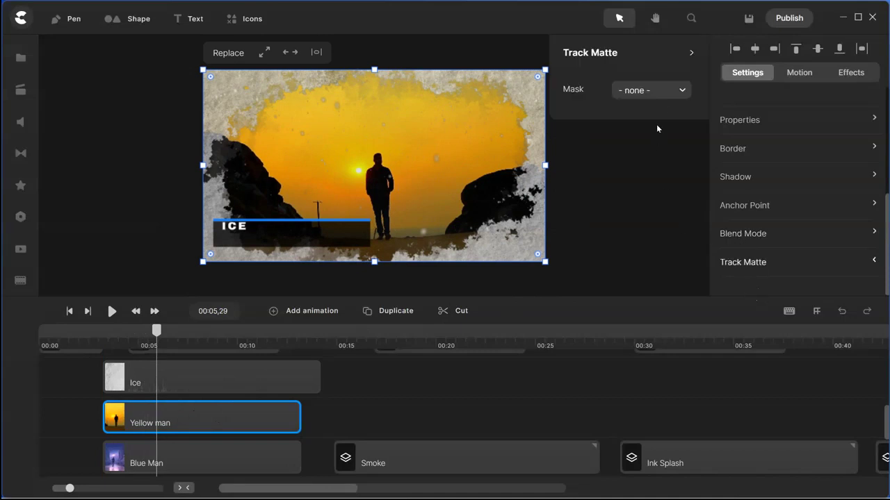
left_click(682, 92)
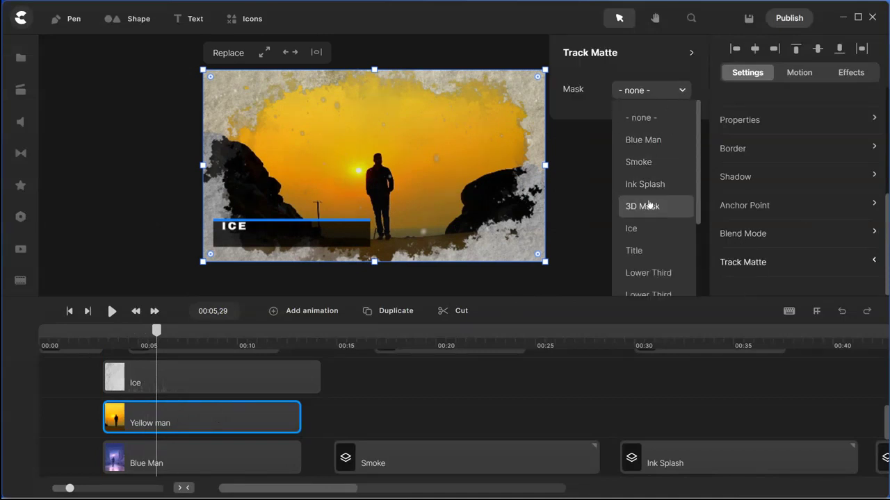
left_click(638, 231)
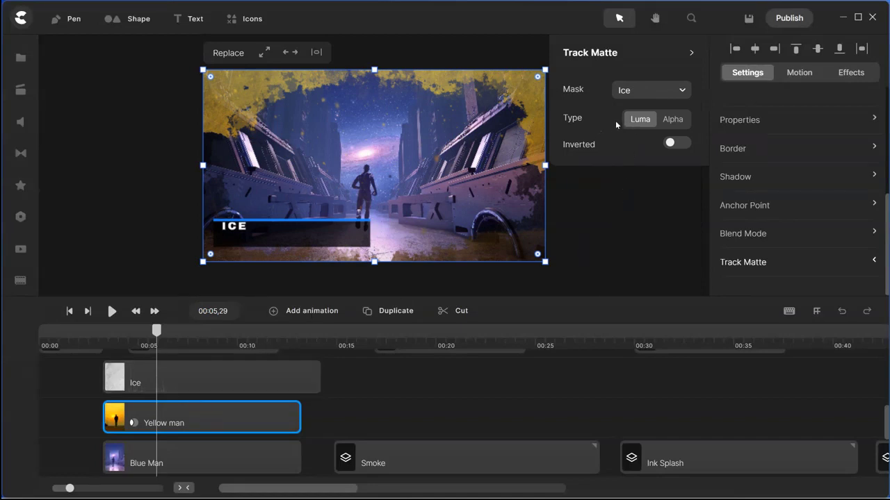
Try the Alpha matte type around 00:05–00:07, then switch it back to Luma
left_click(673, 119)
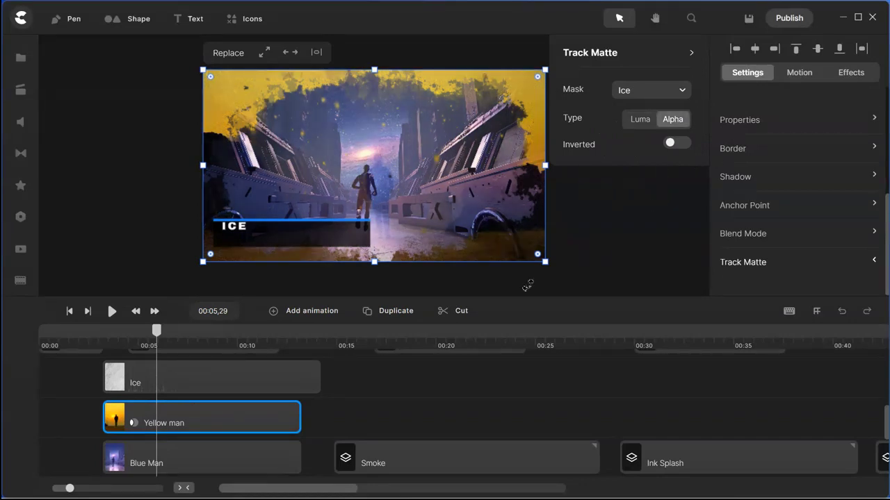
left_click(183, 338)
left_click(147, 341)
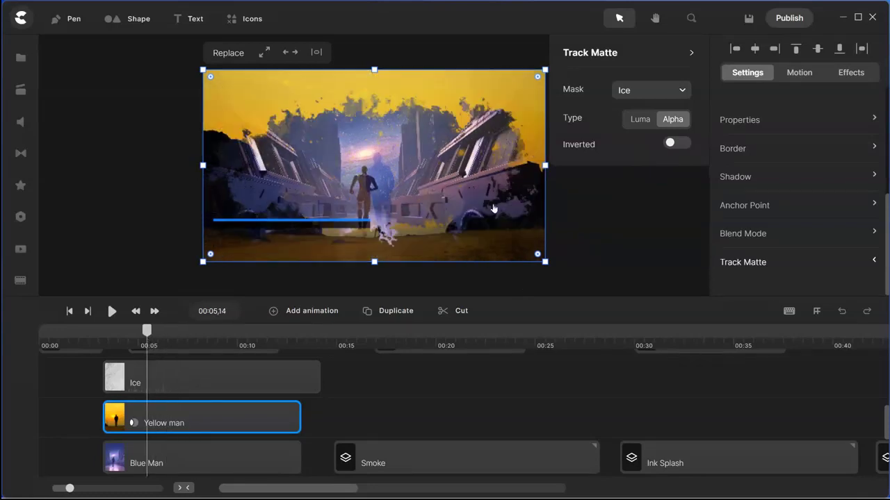
left_click(640, 120)
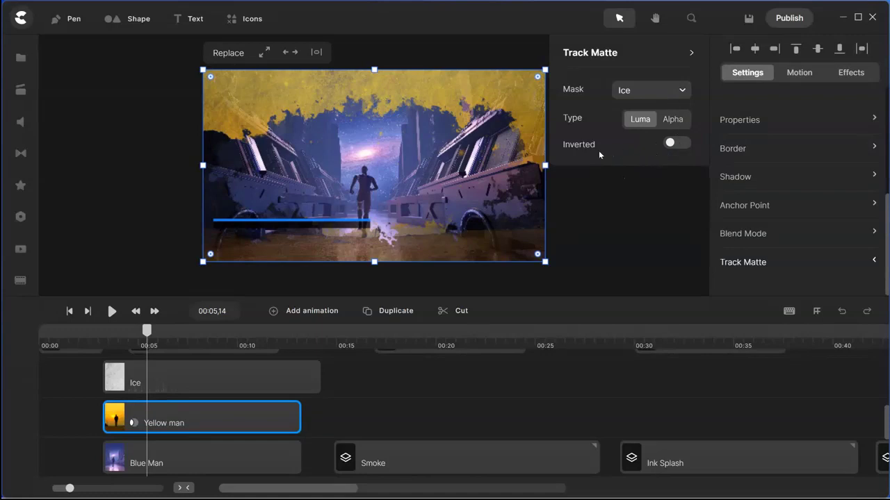
Invert the Ice matte and play the preview from about 00:03,27
left_click(677, 143)
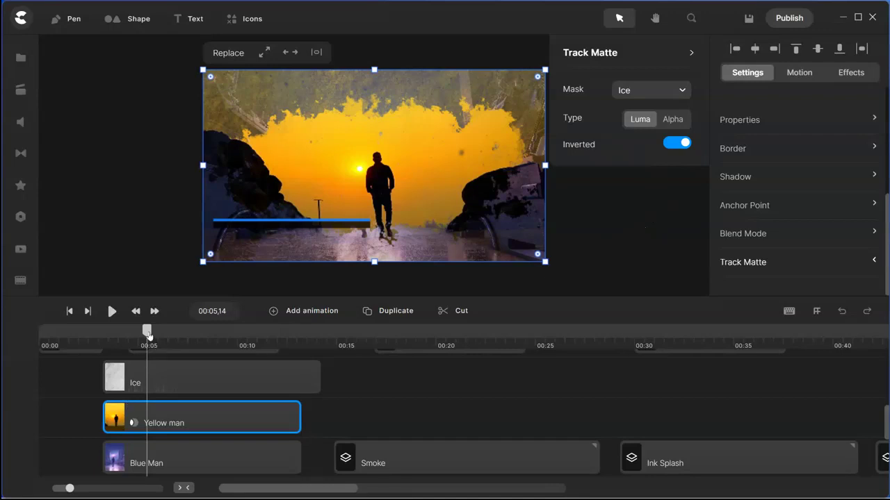
left_click_drag(147, 331, 117, 345)
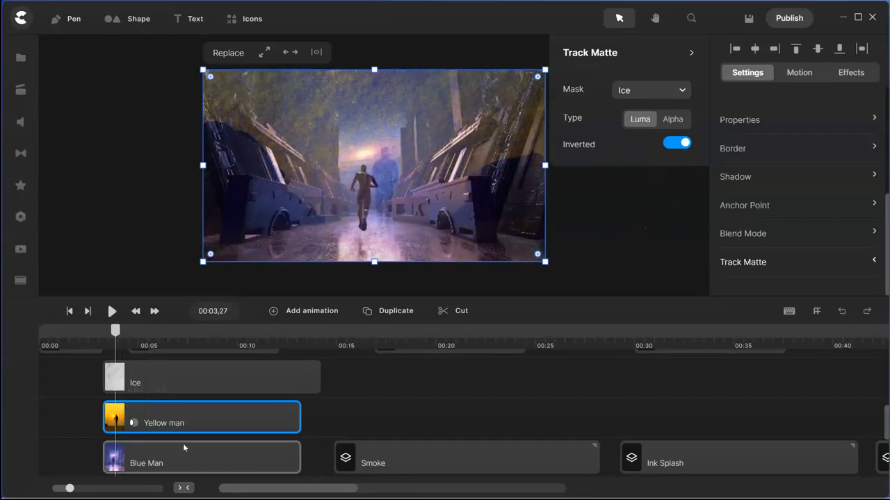
left_click(111, 311)
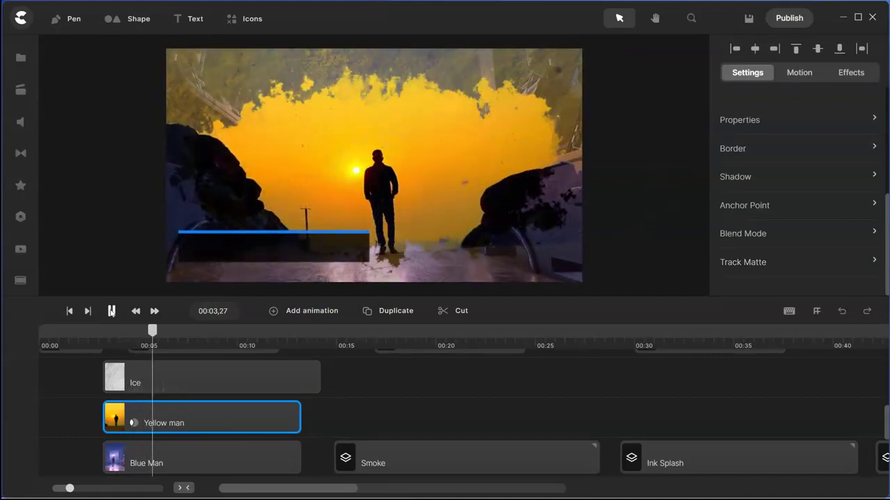
Stop playback and turn off the Ice matte's Inverted option on Yellow man
left_click(173, 414)
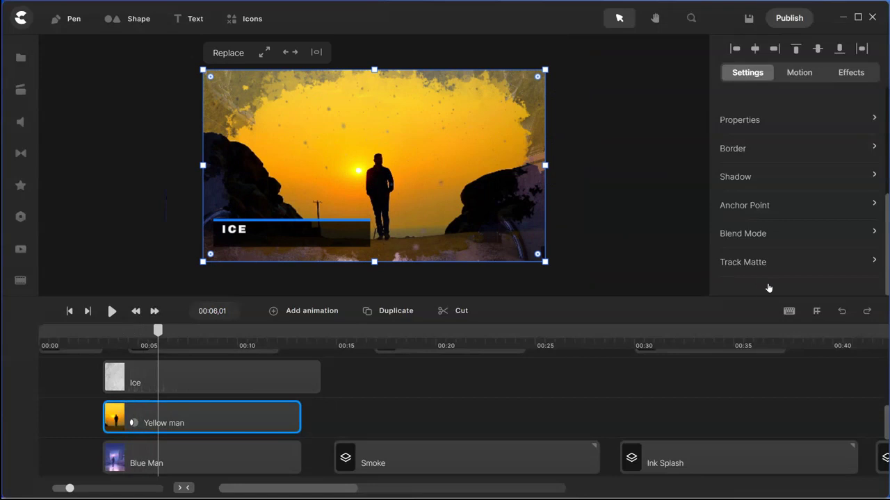
left_click(740, 268)
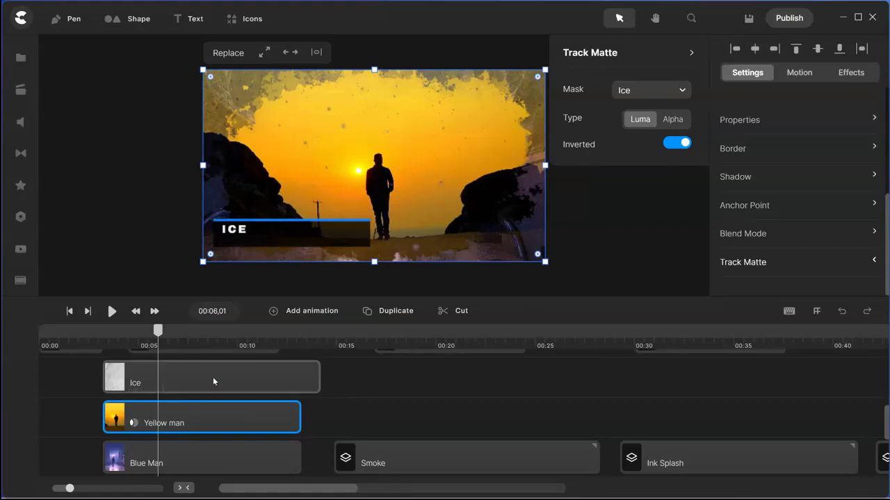
left_click(671, 144)
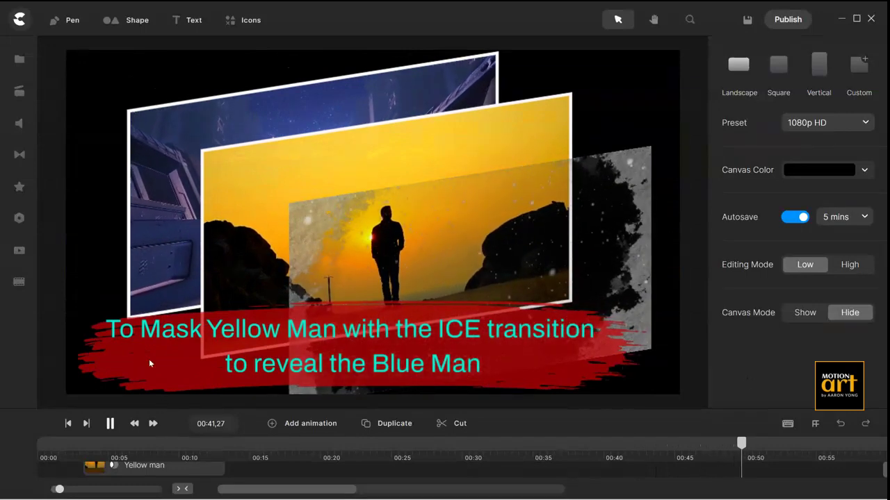
Pause the preview playback
left_click(110, 425)
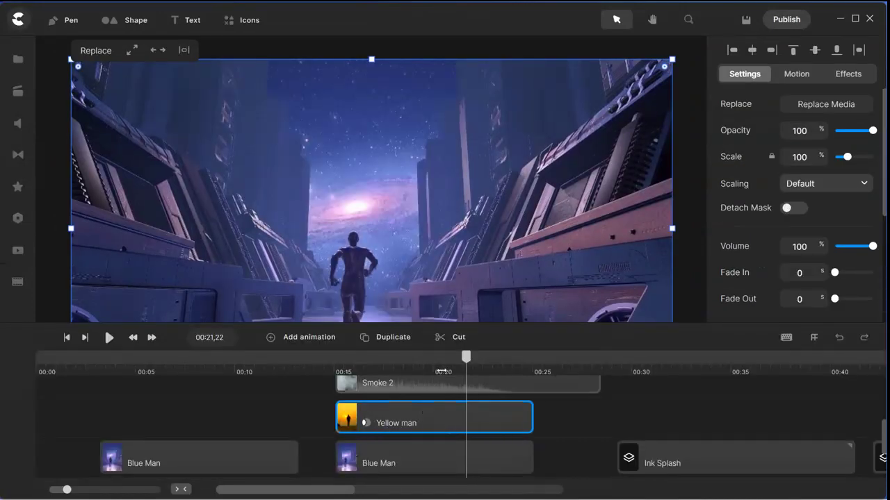
Check the Yellow man clip's track matte: Smoke 2 mask, Alpha type, inverted
left_click_drag(466, 358, 353, 359)
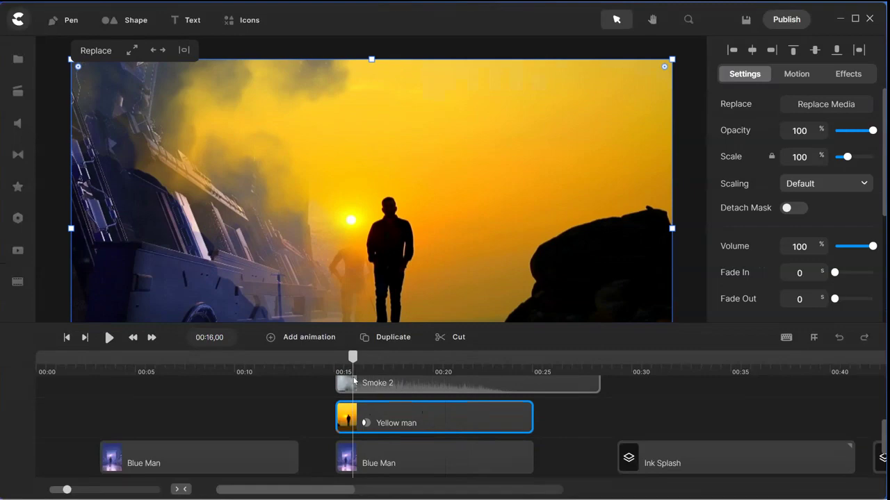
left_click(348, 381)
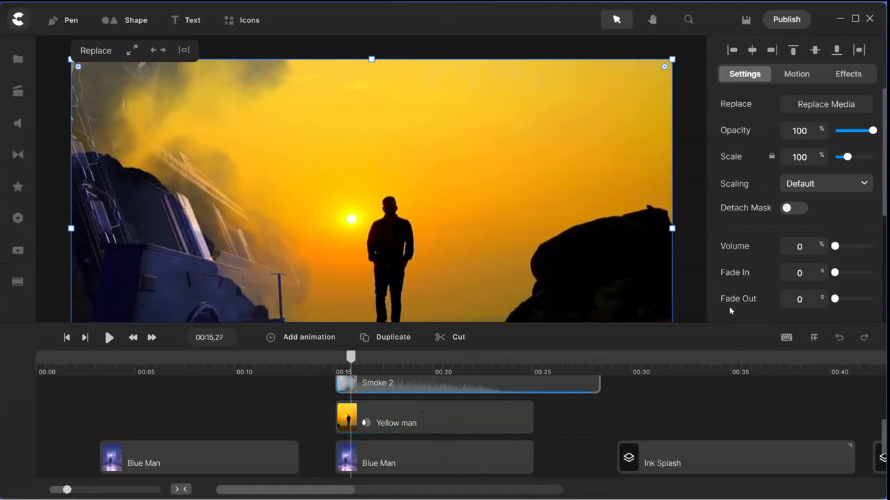
scroll(771, 288, "down", 2)
scroll(770, 287, "down", 2)
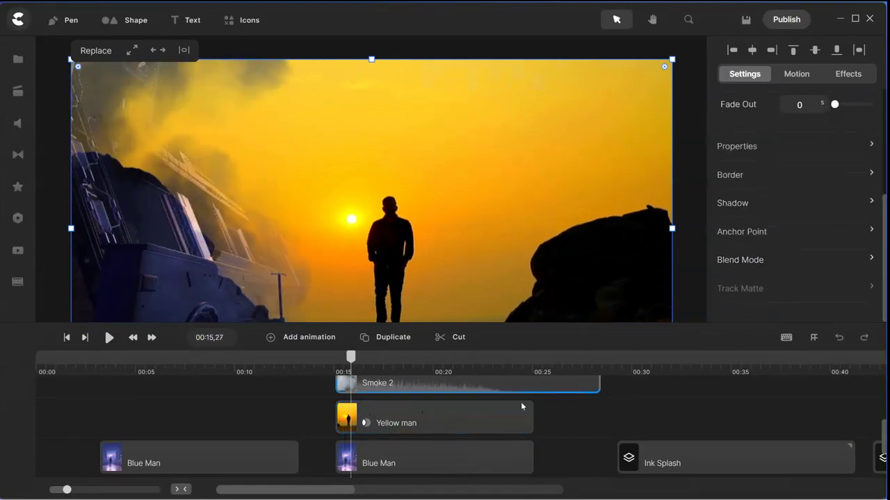
left_click(460, 417)
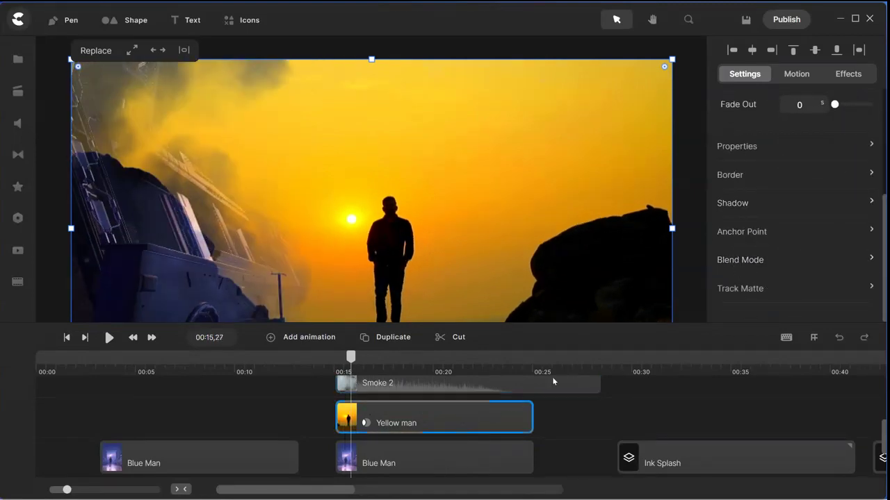
left_click(741, 289)
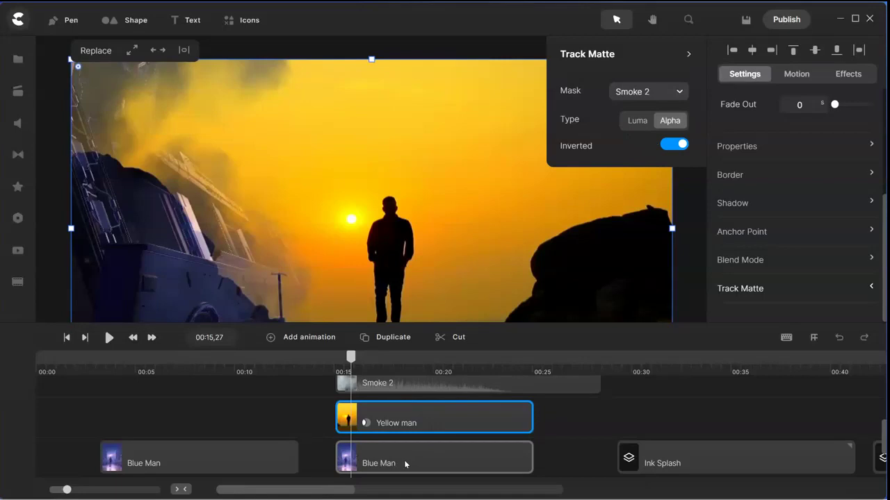
Play the Smoke 2 reveal from the start of the transition
mouse_move(344, 363)
left_mouse_down()
mouse_move(334, 363)
mouse_move(440, 364)
mouse_move(352, 364)
left_mouse_up()
left_click(602, 253)
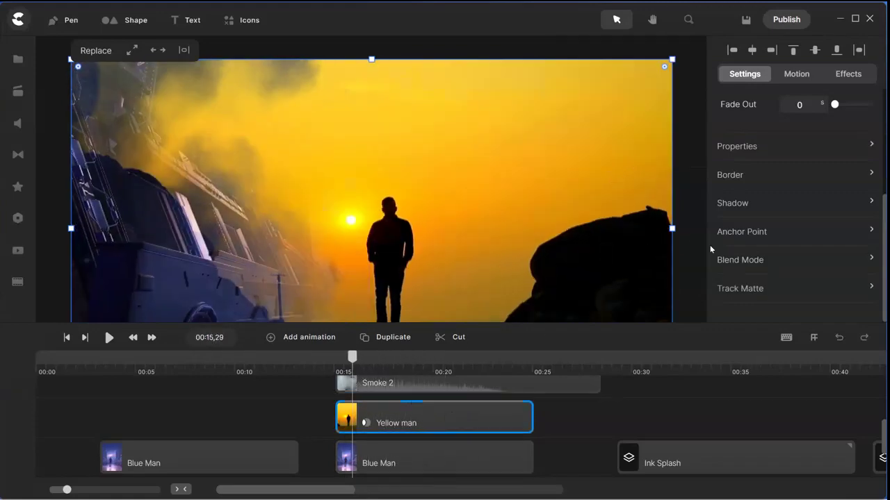
left_click(746, 293)
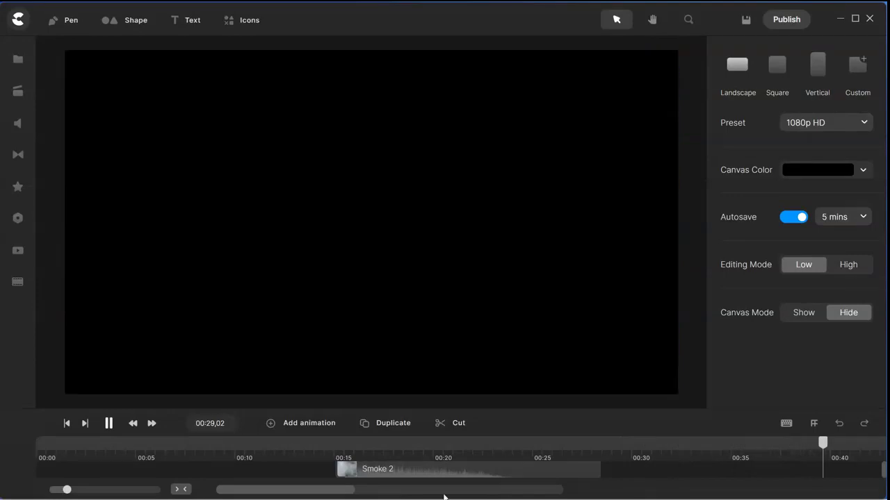
Stop playback and drag the timeline splitter up to reveal all tracks
left_click(108, 424)
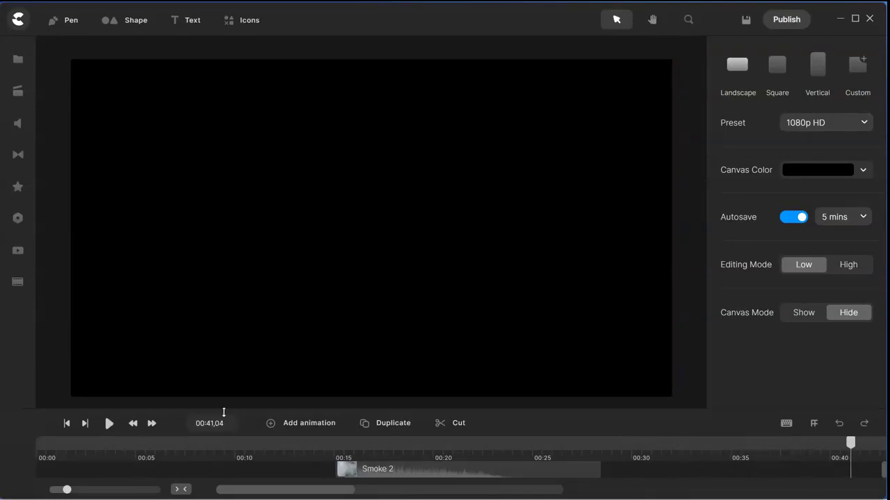
mouse_move(673, 412)
left_mouse_down()
mouse_move(655, 364)
mouse_move(663, 313)
left_mouse_up()
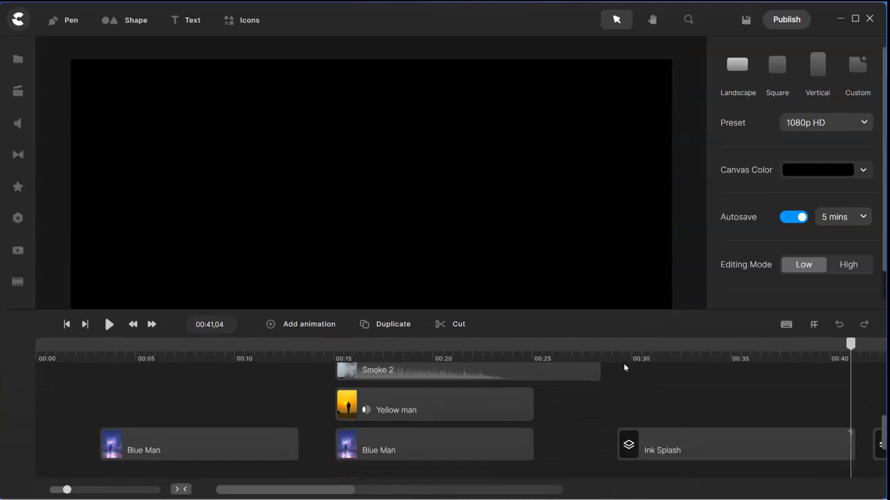
Select the Yellow man clip under Ink Splash 2, playhead at 00:31,06, and scroll its settings down
left_click(655, 437)
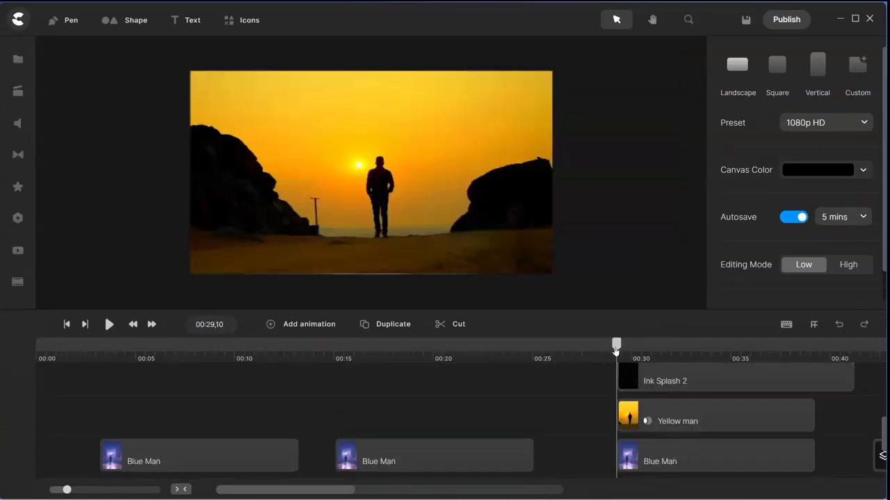
left_click_drag(615, 347, 649, 345)
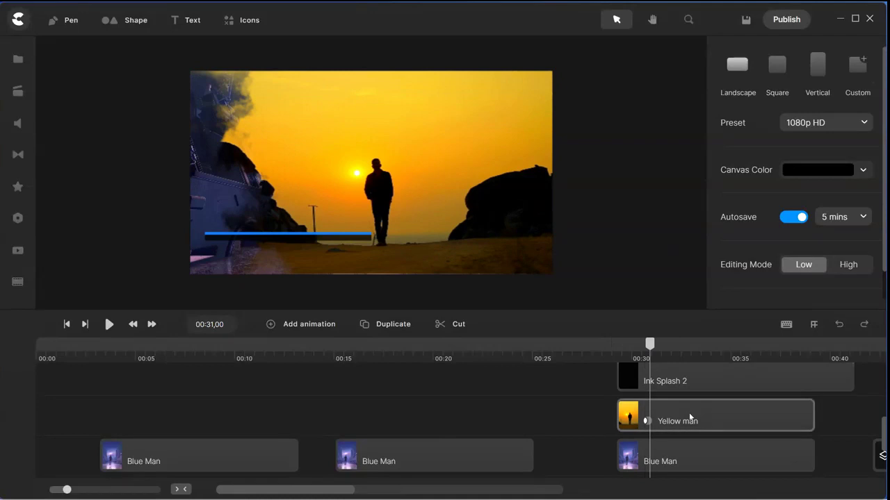
left_click(690, 419)
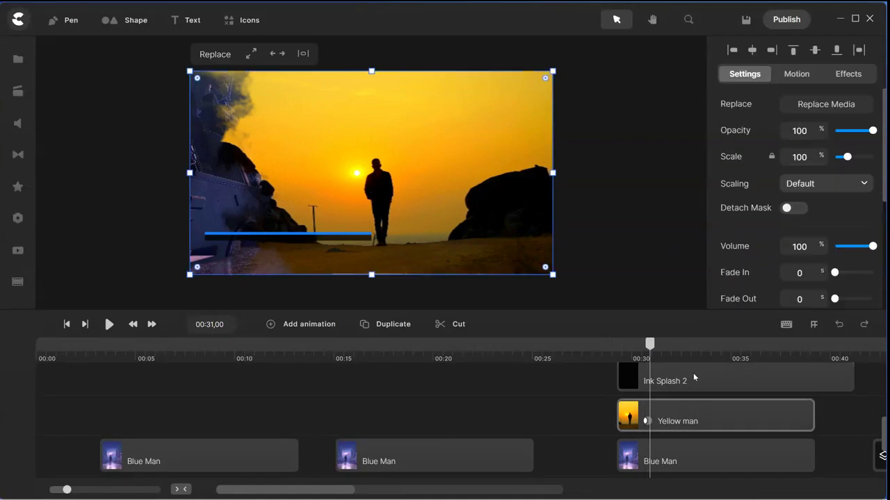
mouse_move(648, 347)
left_mouse_down()
mouse_move(615, 355)
mouse_move(796, 344)
mouse_move(599, 344)
mouse_move(623, 344)
left_mouse_up()
left_click(653, 346)
scroll(798, 268, "down", 1)
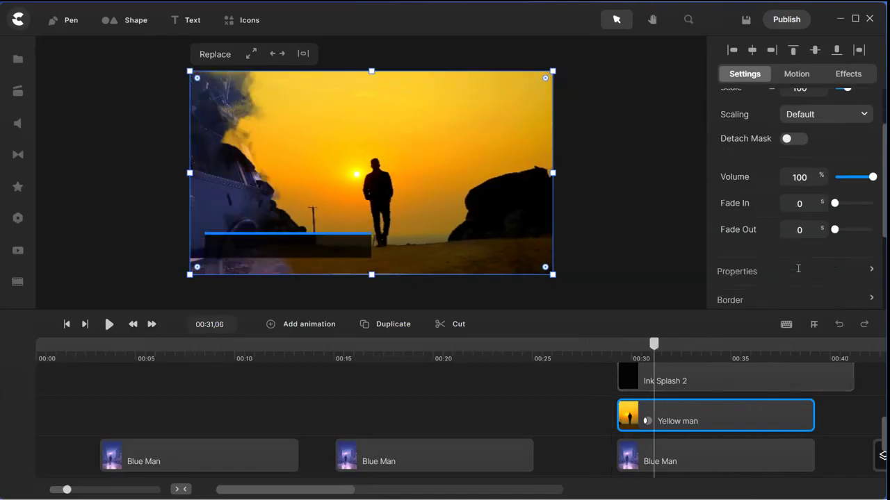
scroll(741, 299, "down", 4)
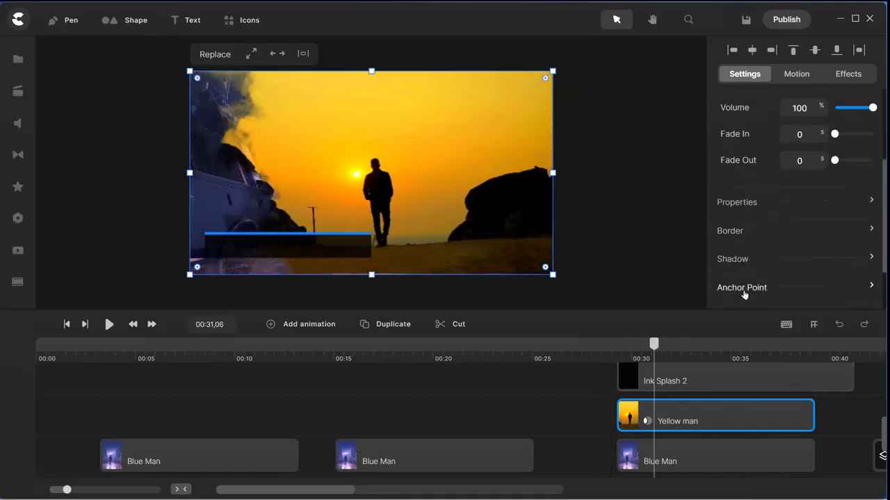
Try Alpha on the Ink Splash 2 matte, scrub the reveal, then return to Luma
left_click(738, 276)
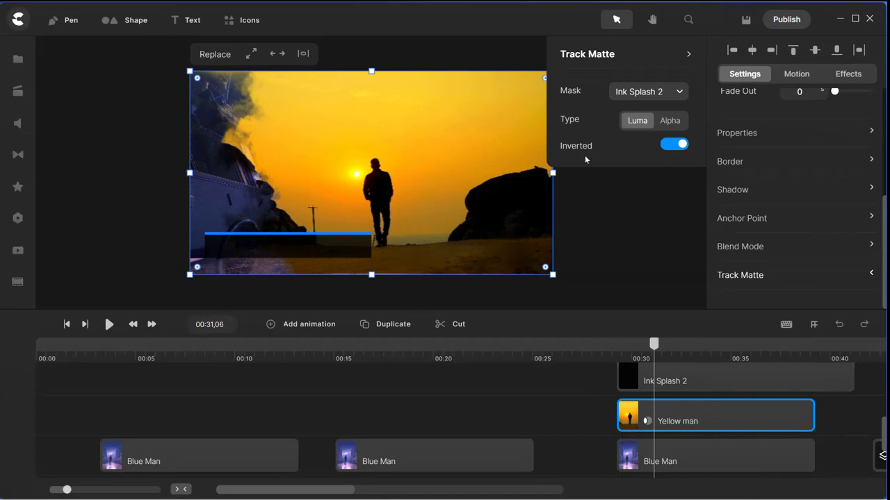
mouse_move(645, 350)
left_mouse_down()
mouse_move(621, 350)
mouse_move(659, 350)
left_mouse_up()
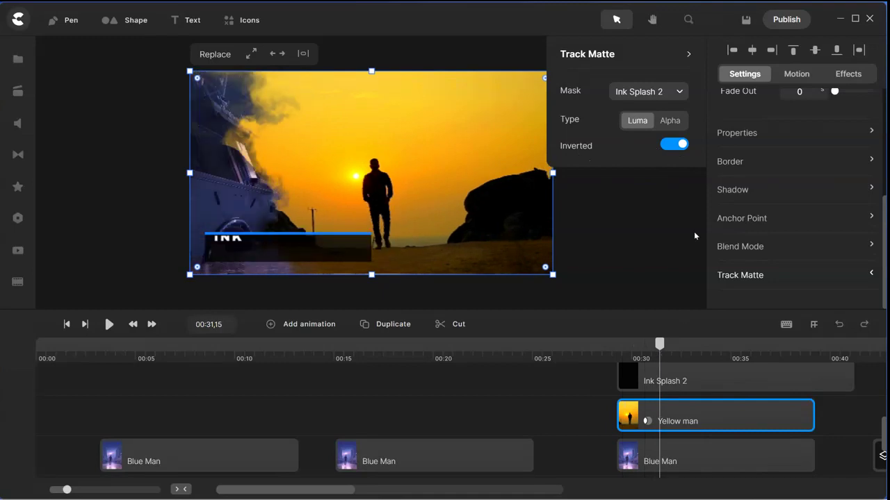
left_click(669, 122)
mouse_move(659, 343)
left_mouse_down()
mouse_move(606, 344)
mouse_move(731, 362)
left_mouse_up()
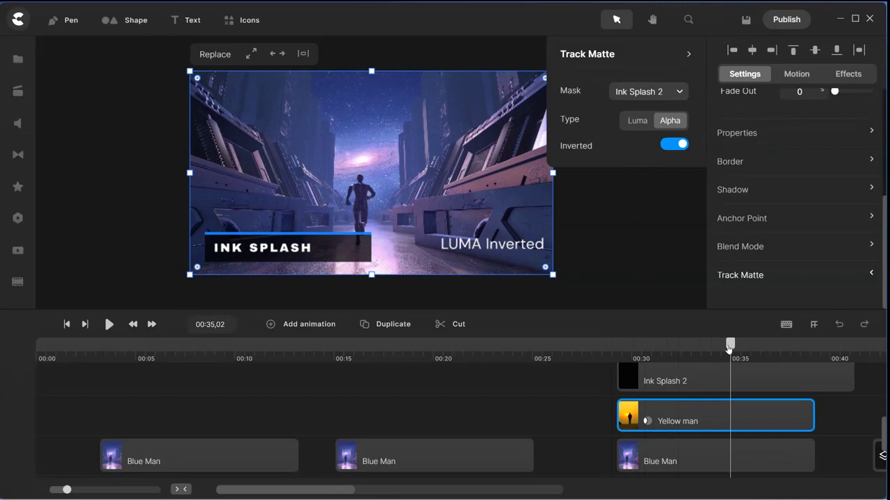
left_click_drag(730, 345, 631, 348)
left_click(631, 122)
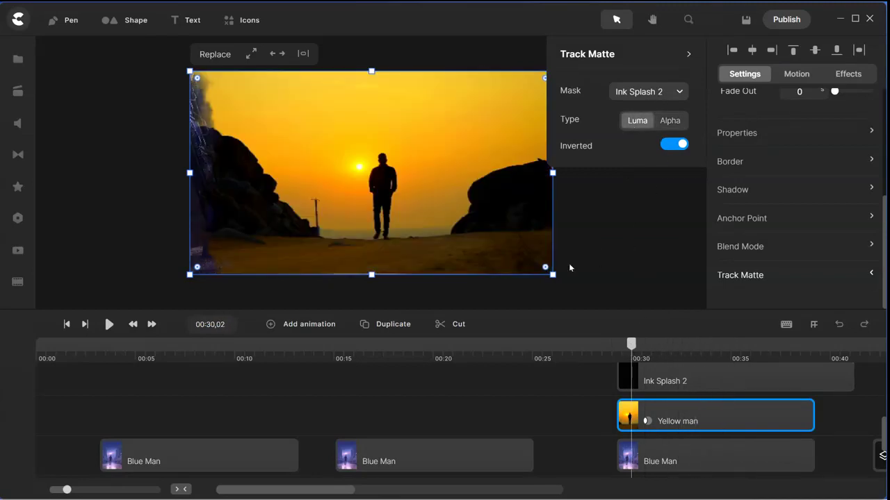
Preview the inverted Luma ink reveal, turn inversion off, and scrub to compare
mouse_move(629, 347)
left_mouse_down()
mouse_move(614, 345)
mouse_move(650, 346)
mouse_move(670, 359)
left_mouse_up()
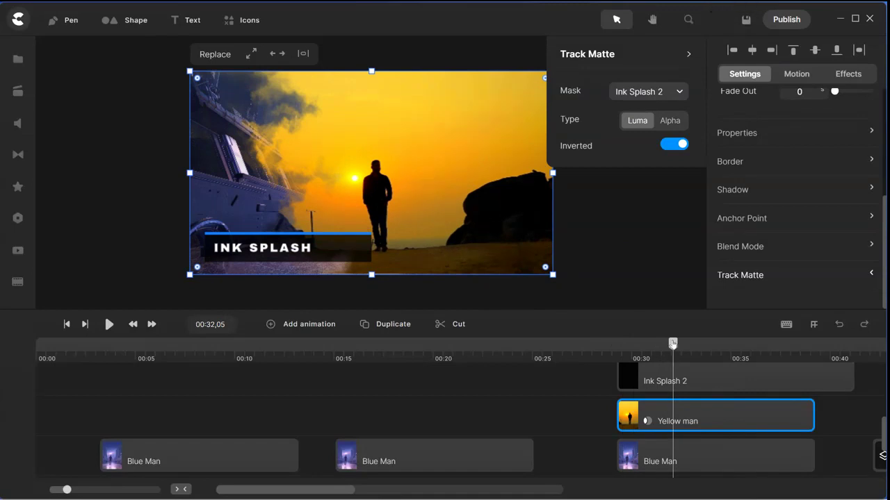
left_click_drag(672, 346, 616, 363)
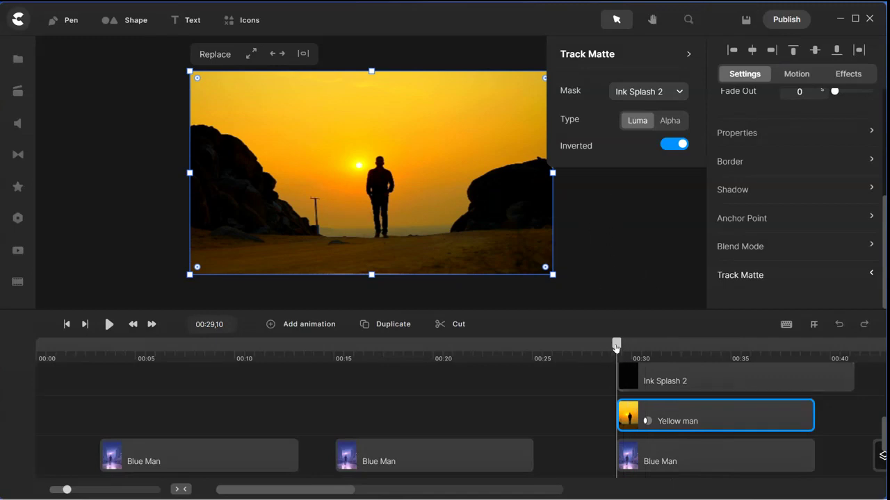
left_click(667, 146)
mouse_move(615, 351)
left_mouse_down()
mouse_move(734, 355)
mouse_move(615, 355)
left_mouse_up()
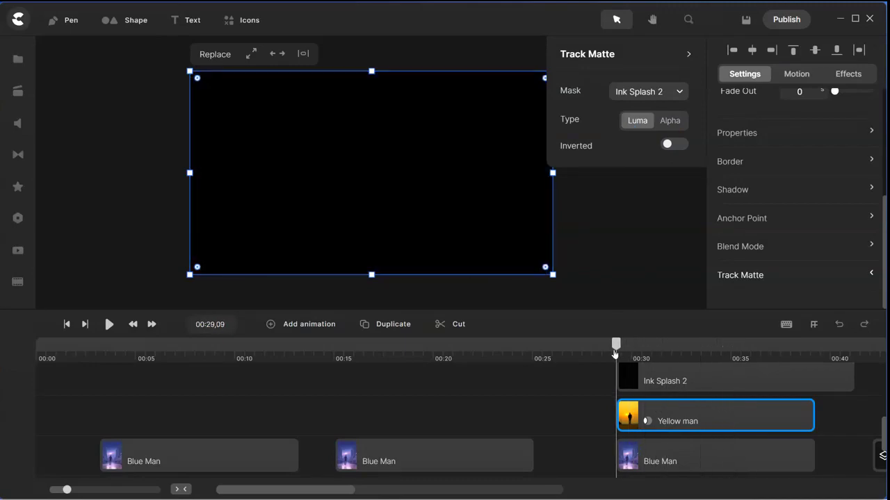